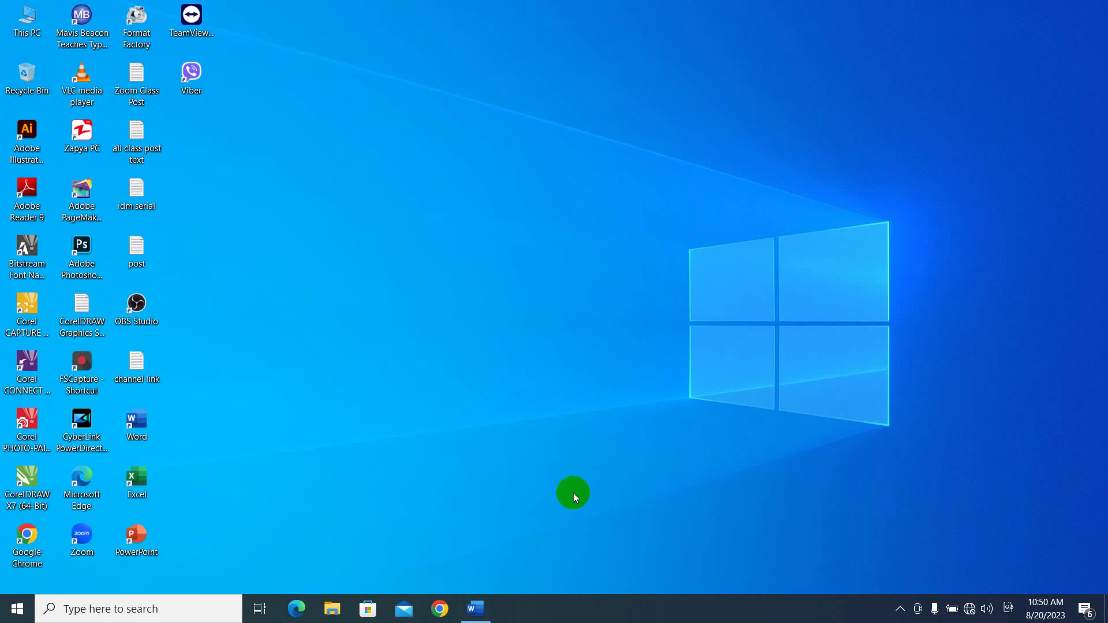
Step: Restore the minimized Burmese letter document in Word from the taskbar
left_click(475, 609)
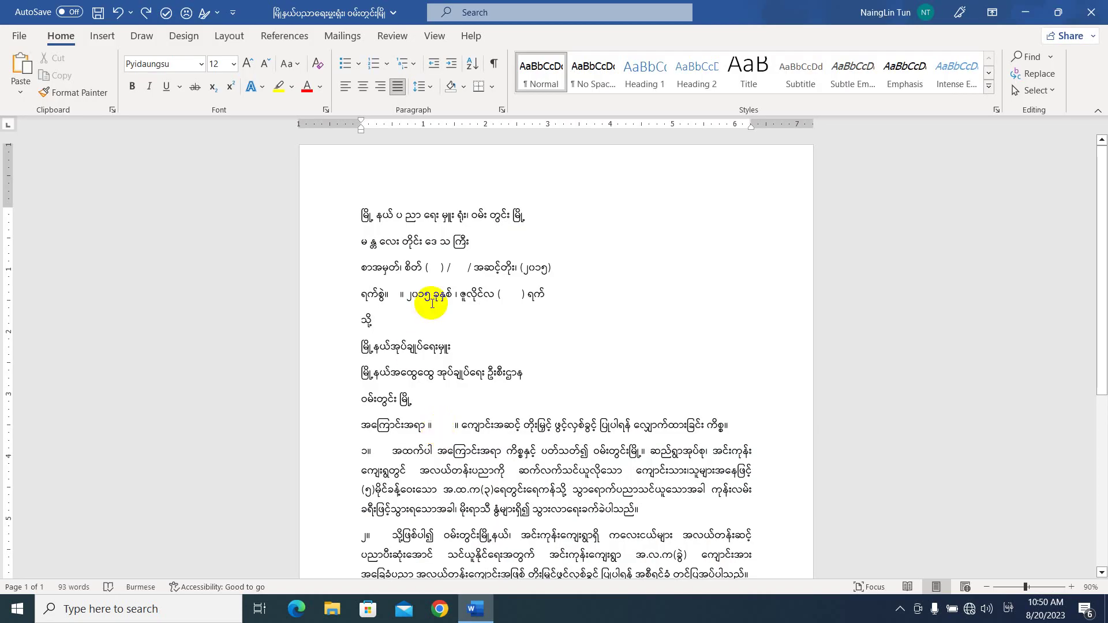
scroll(432, 303, "down", 2)
scroll(432, 303, "down", 3)
scroll(432, 303, "down", 2)
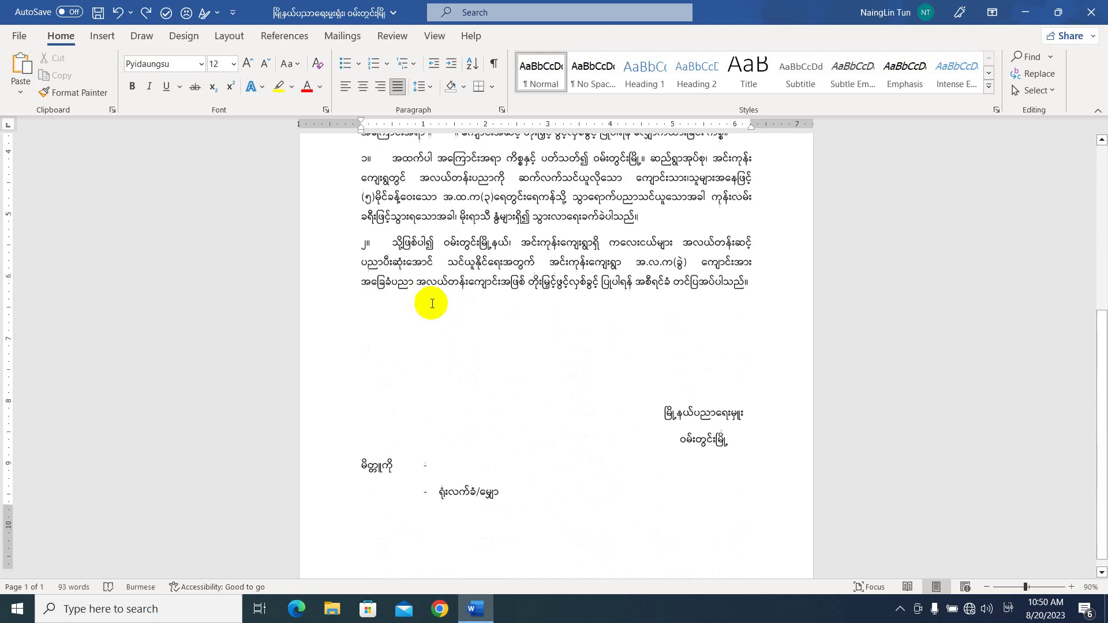
scroll(432, 303, "down", 2)
scroll(432, 303, "up", 2)
scroll(432, 303, "up", 4)
scroll(432, 303, "up", 3)
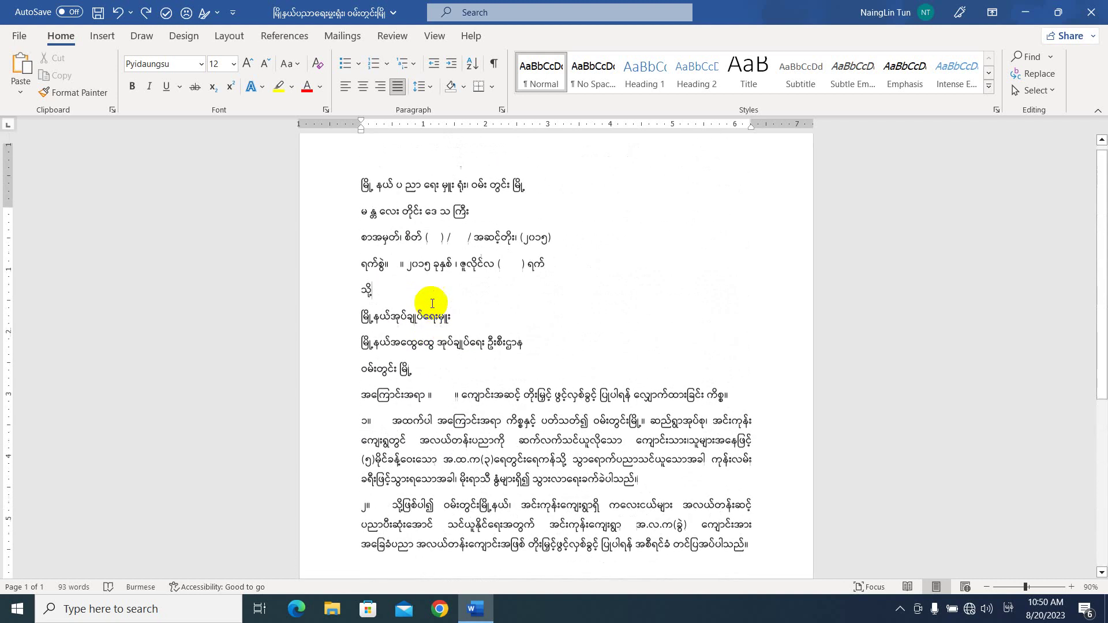
scroll(432, 303, "up", 1)
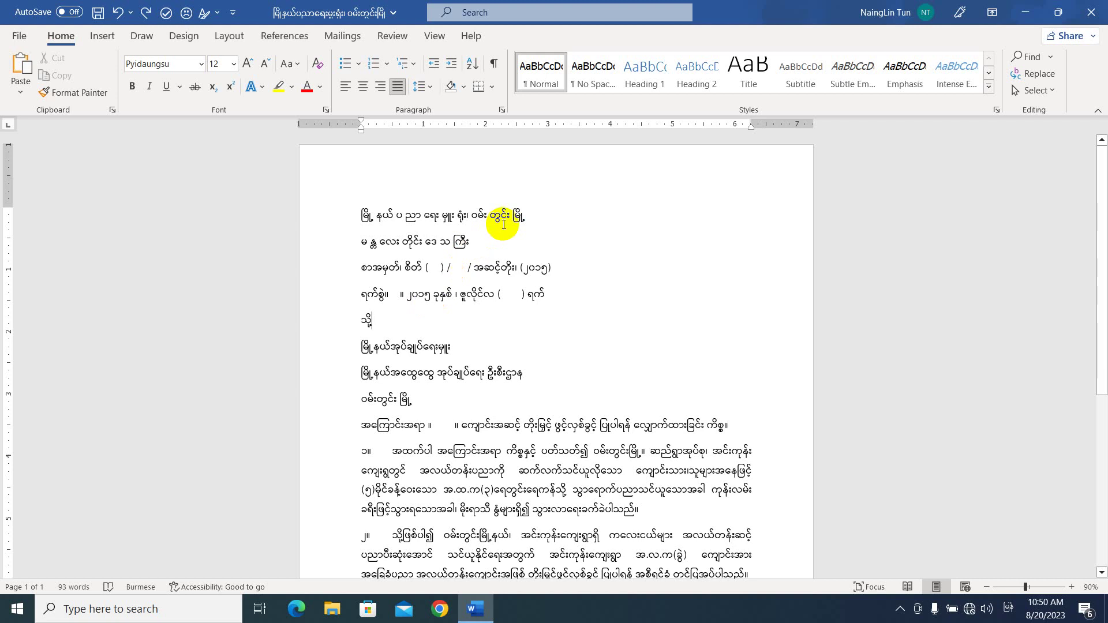
left_click(360, 209)
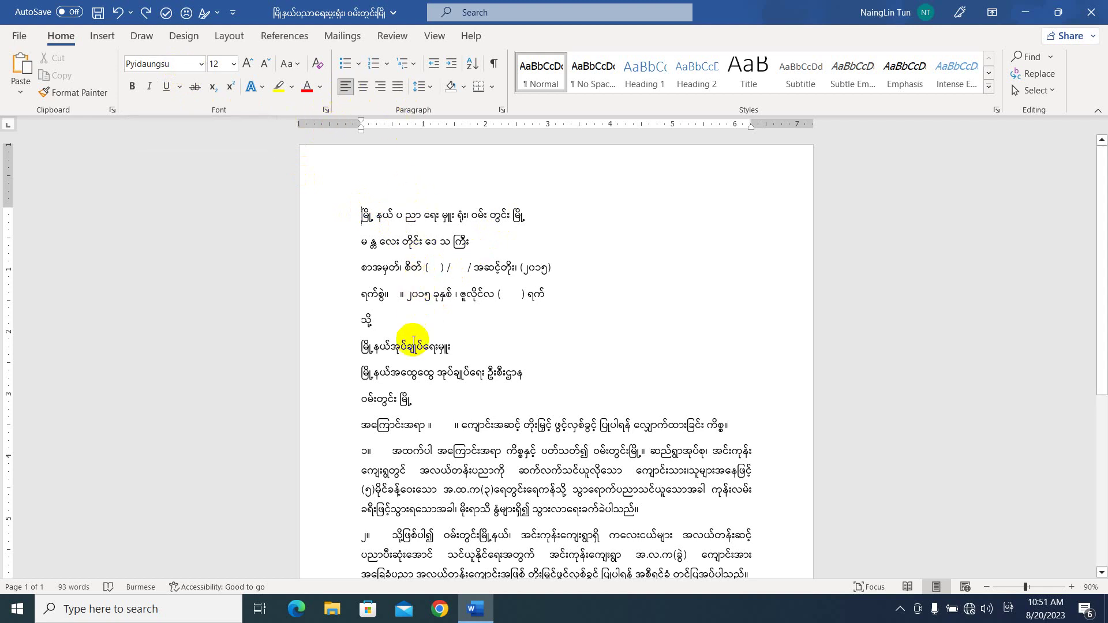
Step: Select the four top header lines and indent them seven steps right, then back one step
left_click(413, 402)
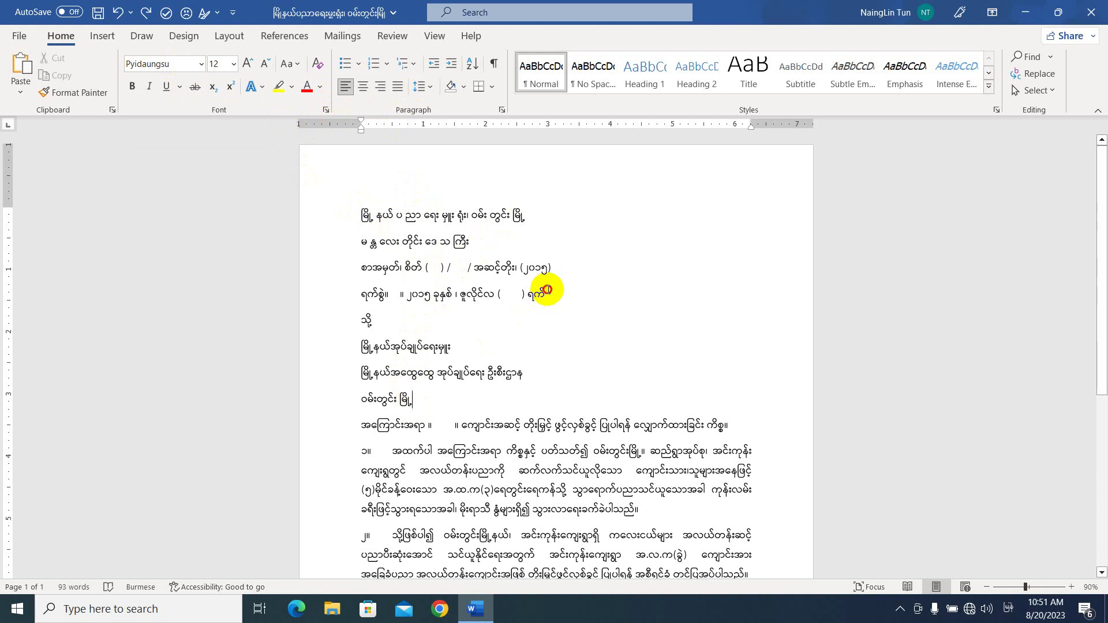
mouse_move(545, 294)
left_mouse_down()
mouse_move(482, 286)
mouse_move(355, 217)
left_mouse_up()
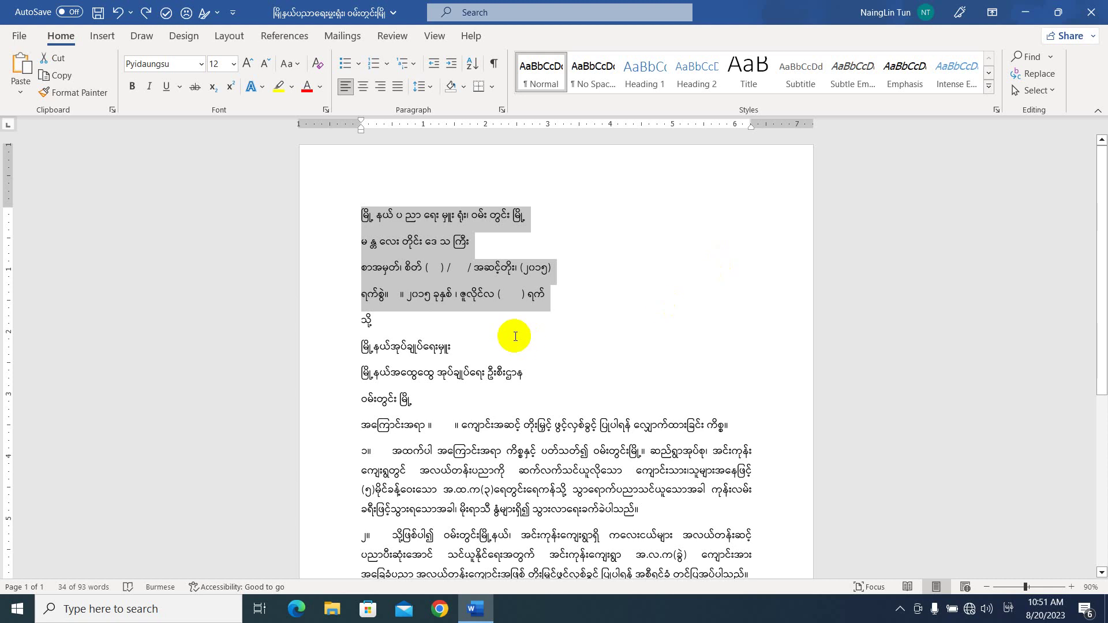
mouse_move(552, 292)
left_mouse_down()
mouse_move(399, 281)
mouse_move(358, 218)
left_mouse_up()
left_click(451, 64)
left_click(451, 65)
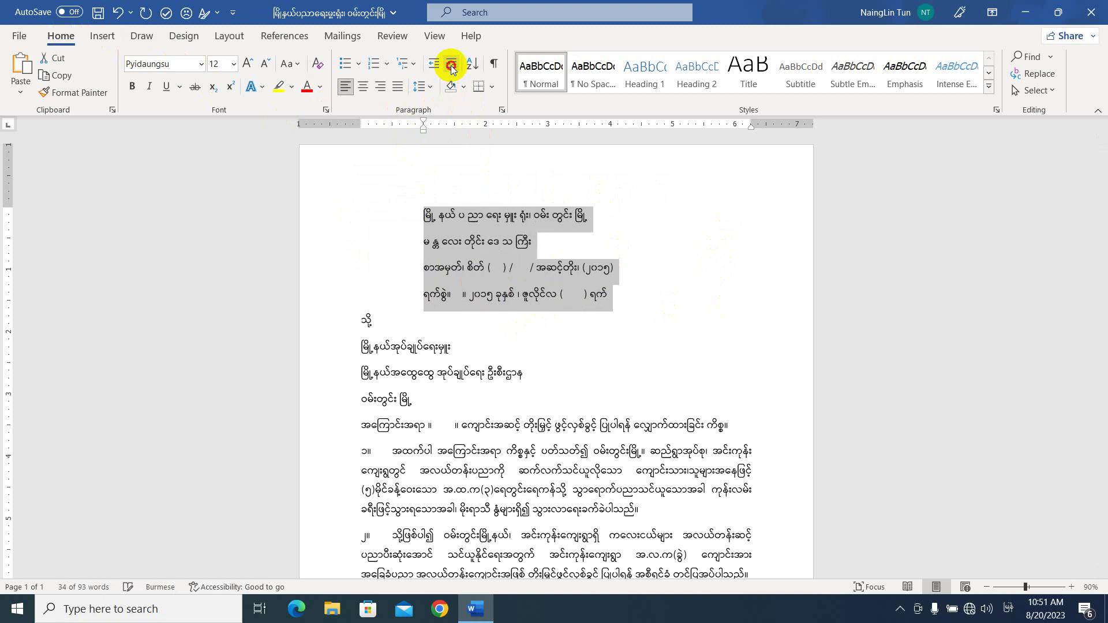
left_click(451, 65)
left_click(451, 64)
left_click(451, 65)
left_click(451, 65)
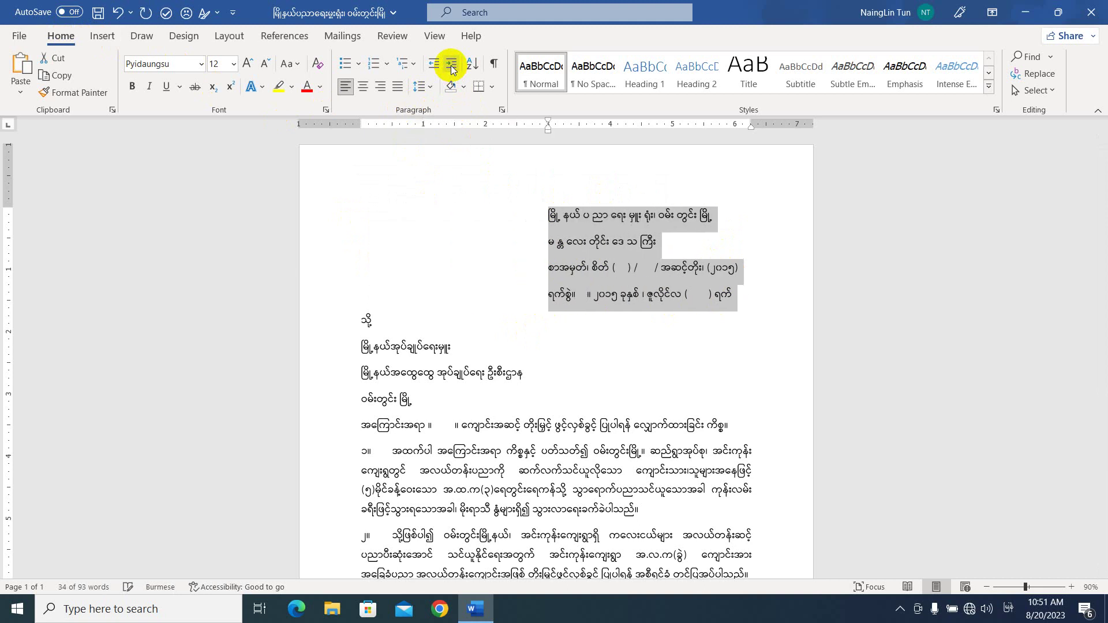
left_click(451, 64)
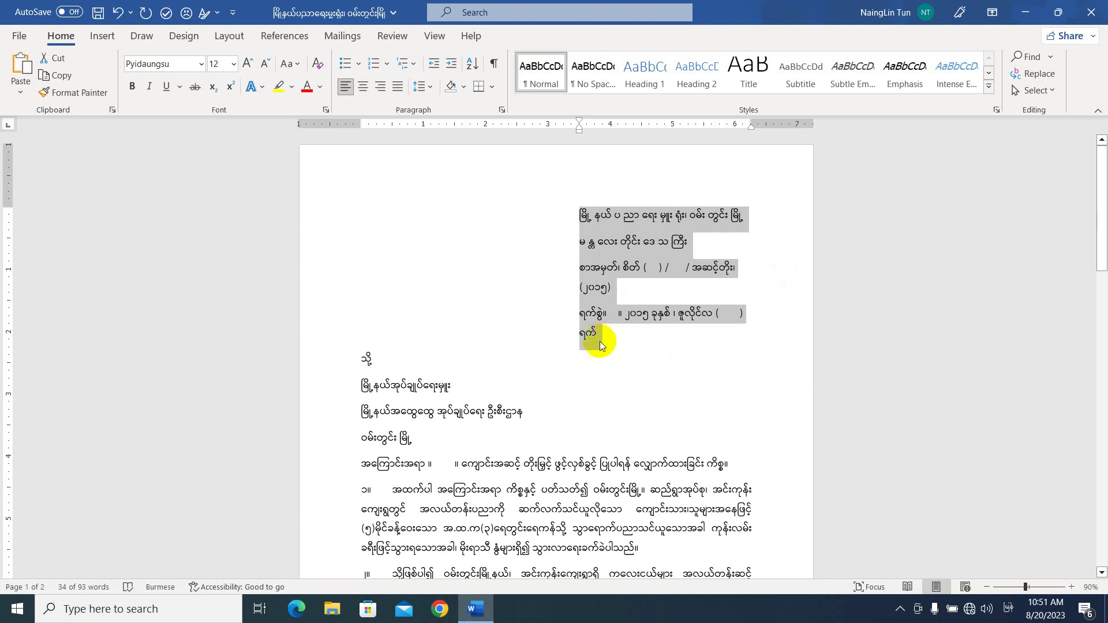
left_click(433, 64)
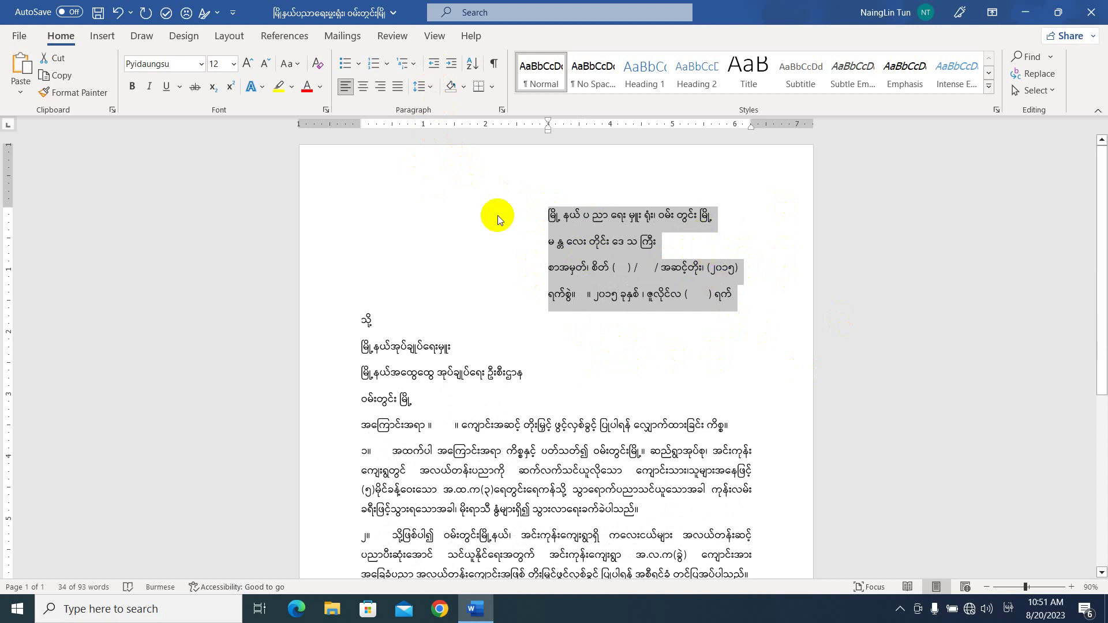
Step: Apply Justify alignment to the selected right-indented header lines
left_click(396, 91)
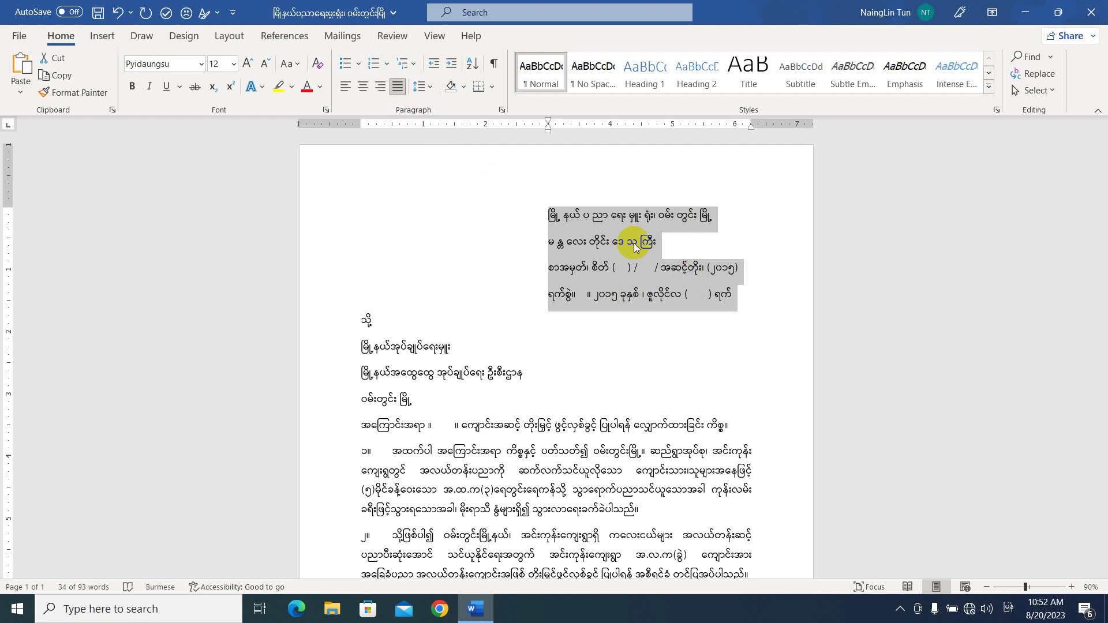
Step: Apply Distributed alignment to the four header lines with Ctrl+Shift+J
key("ctrl+shift+j")
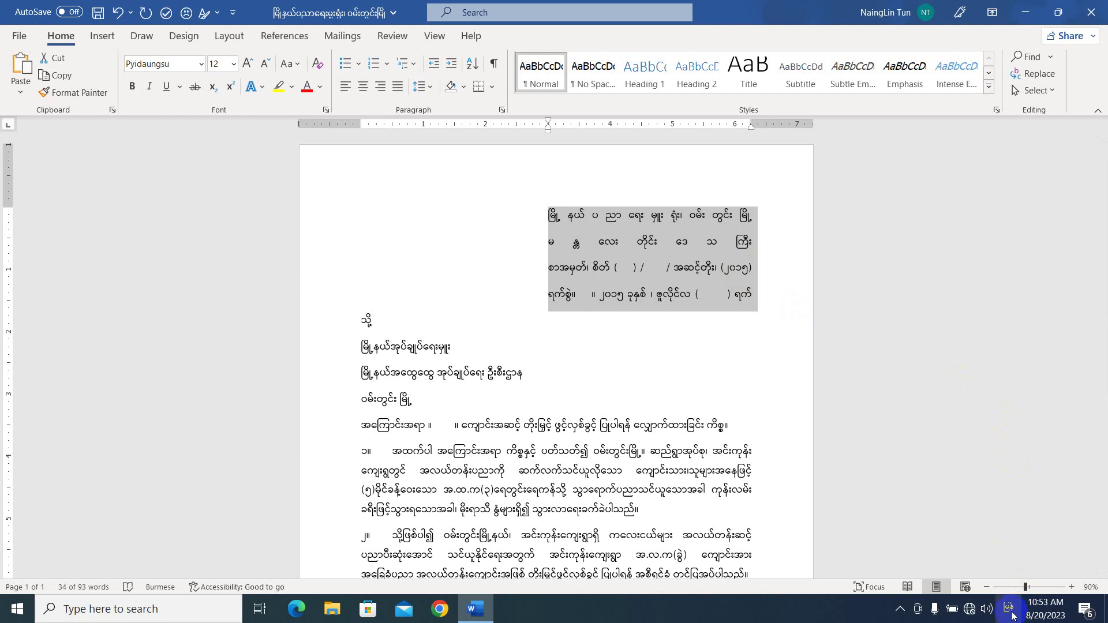
left_click(1009, 609)
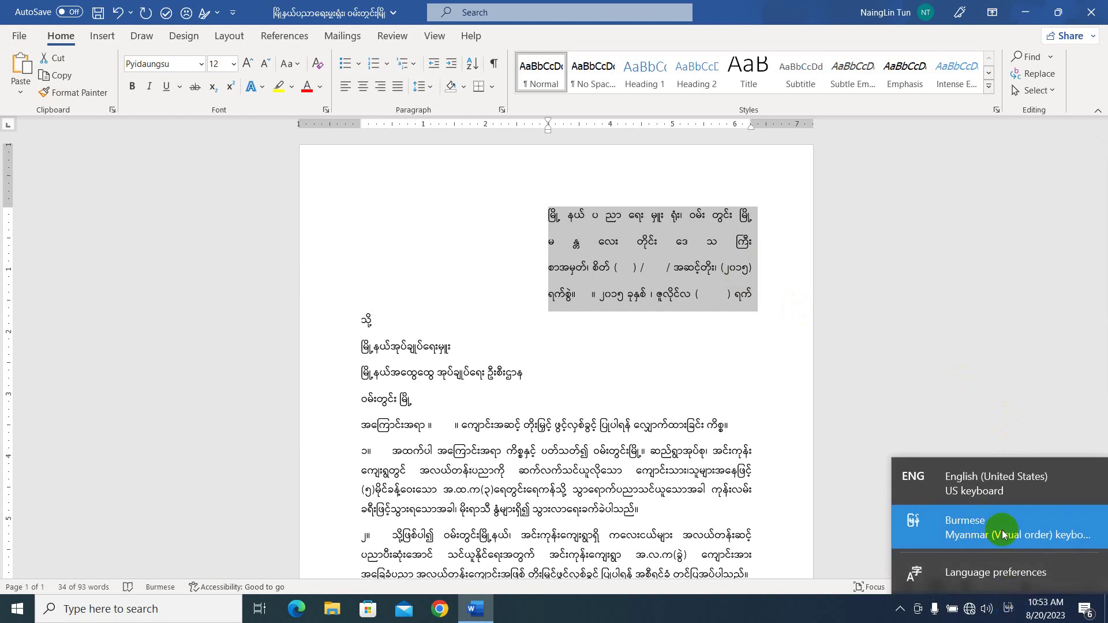
left_click(1009, 612)
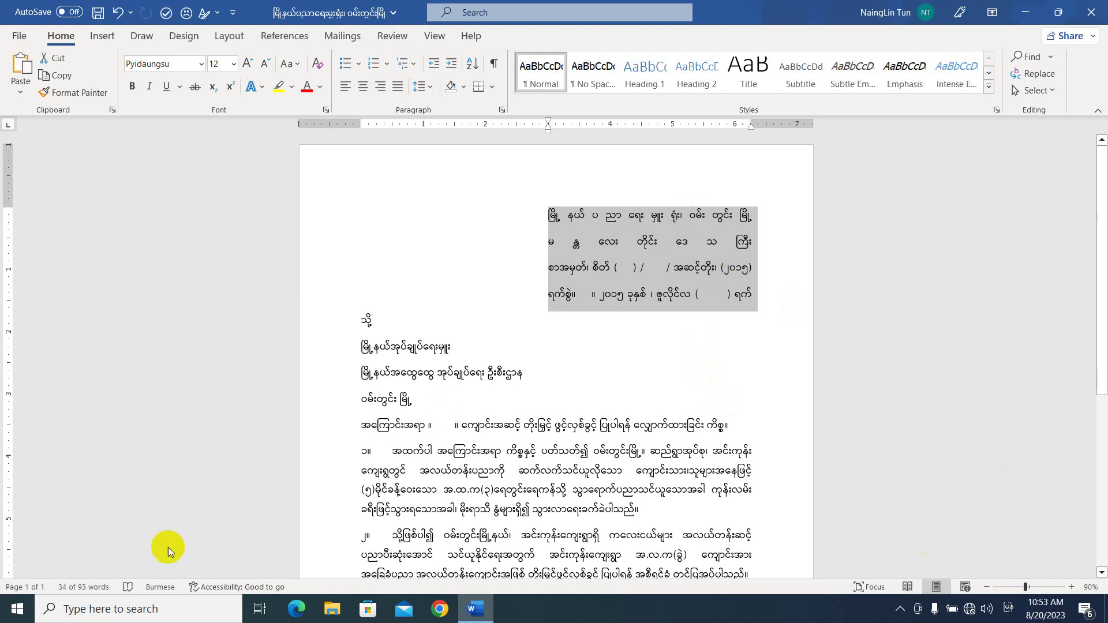
Step: Launch KeyMagic from Windows search after switching input to English and typing 'key'
left_click(75, 609)
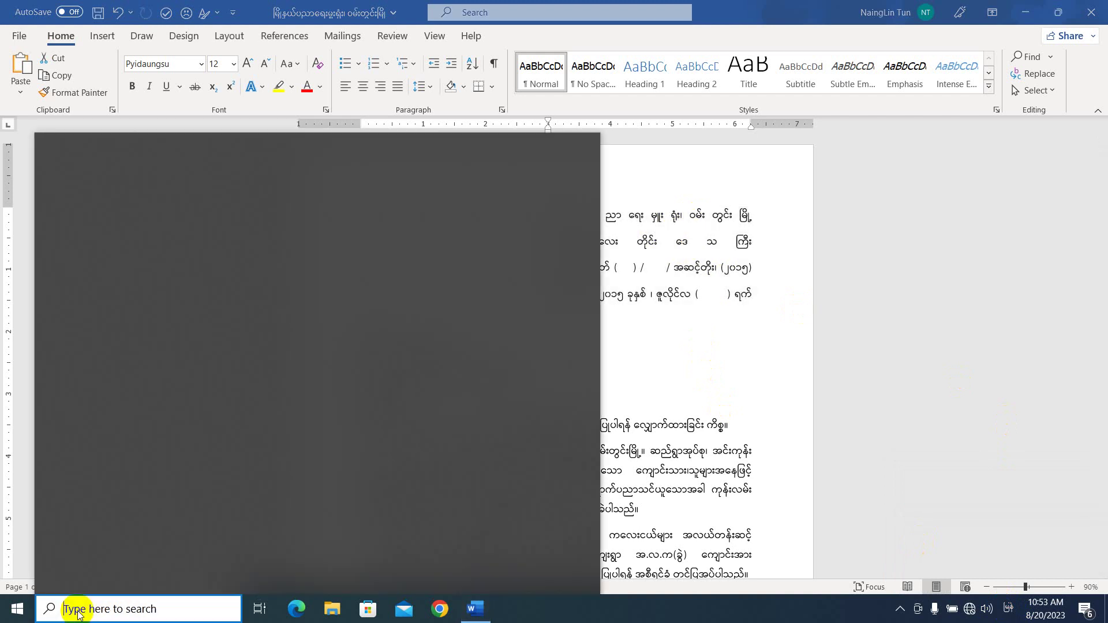
type("ဝိုဒ်")
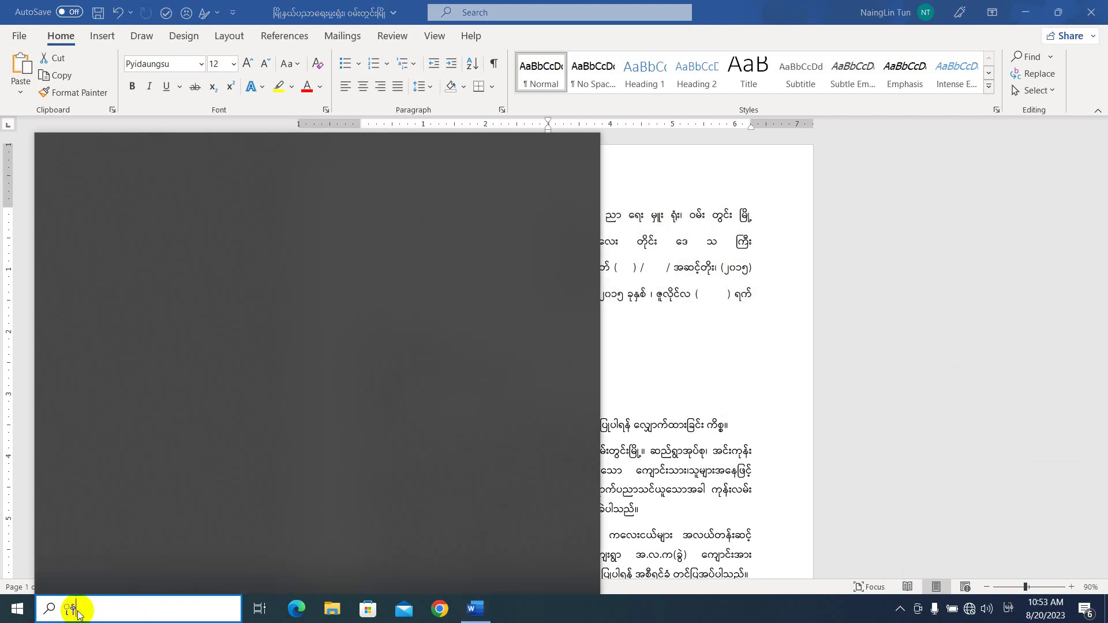
key("BackSpace")
key("BackSpace")
key("BackSpace")
key("alt+shift")
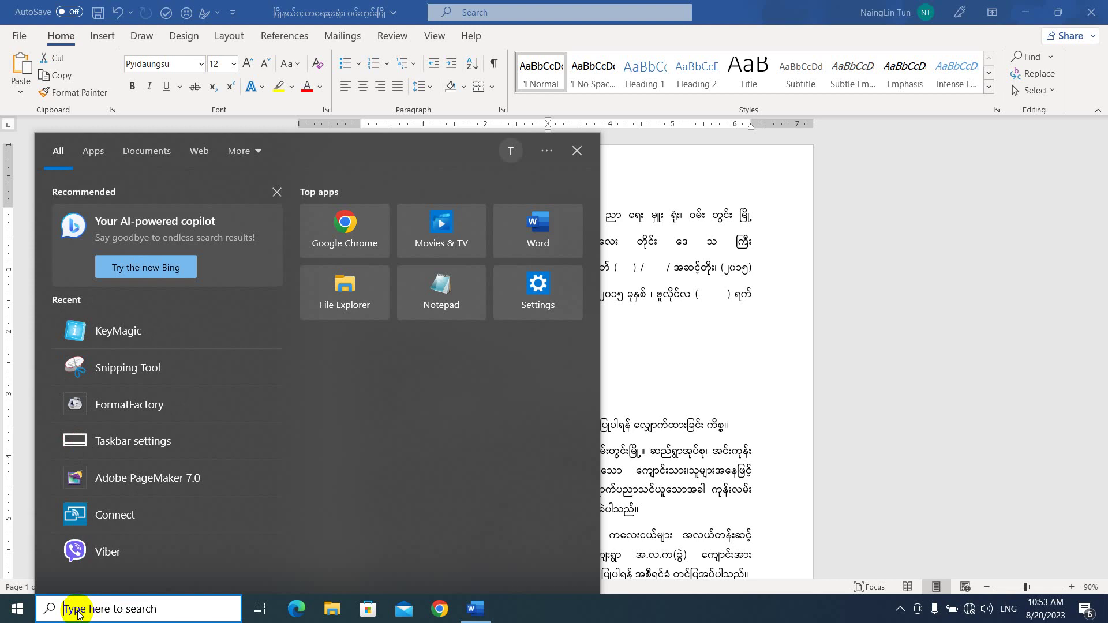
type("key")
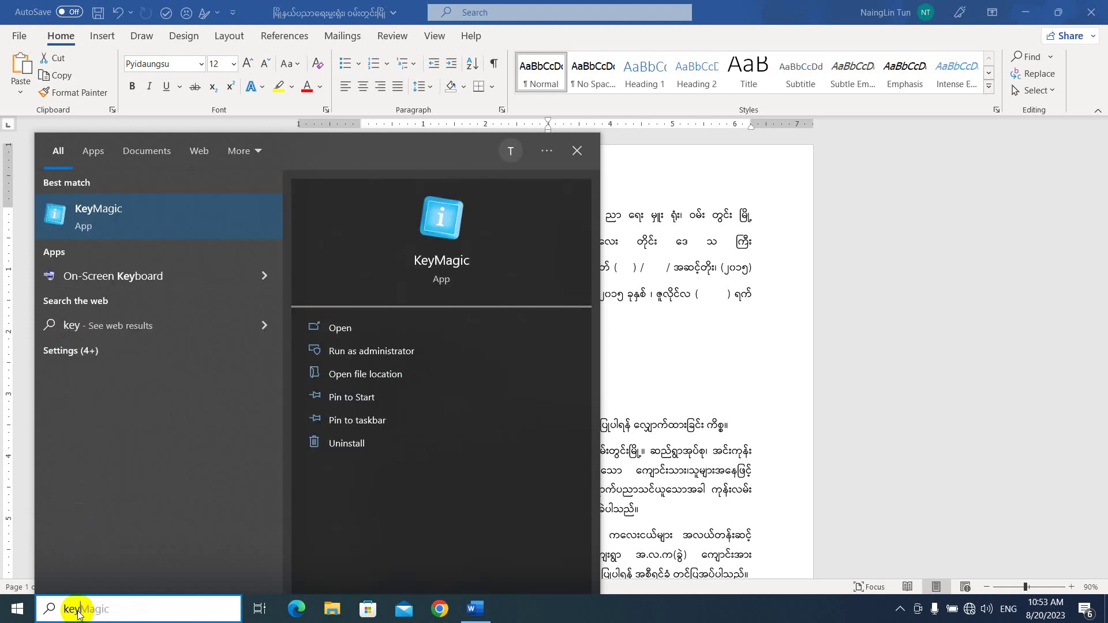
key("Return")
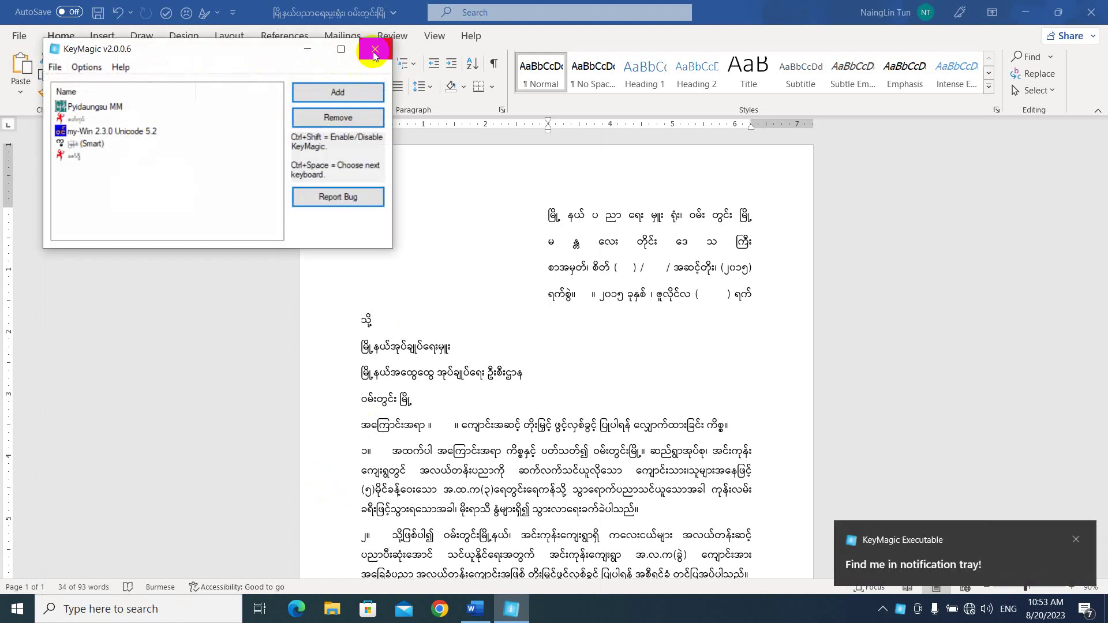
Step: Close the KeyMagic window, select the header block and switch to the Pyidaungsu MM keyboard
left_click(373, 51)
triple_click(758, 300)
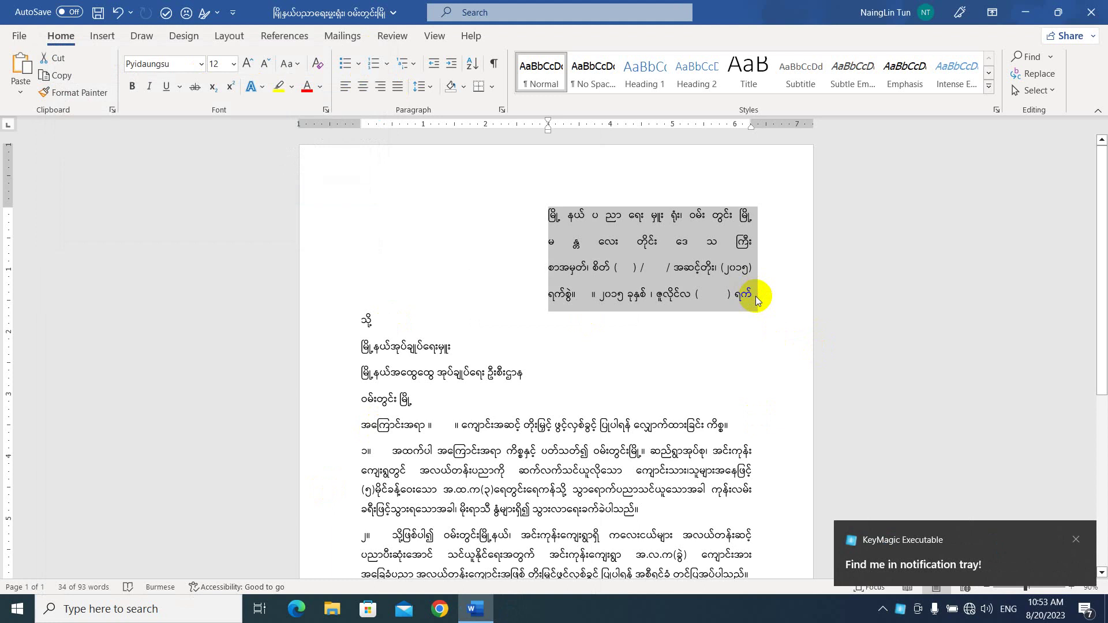
key("ctrl+l")
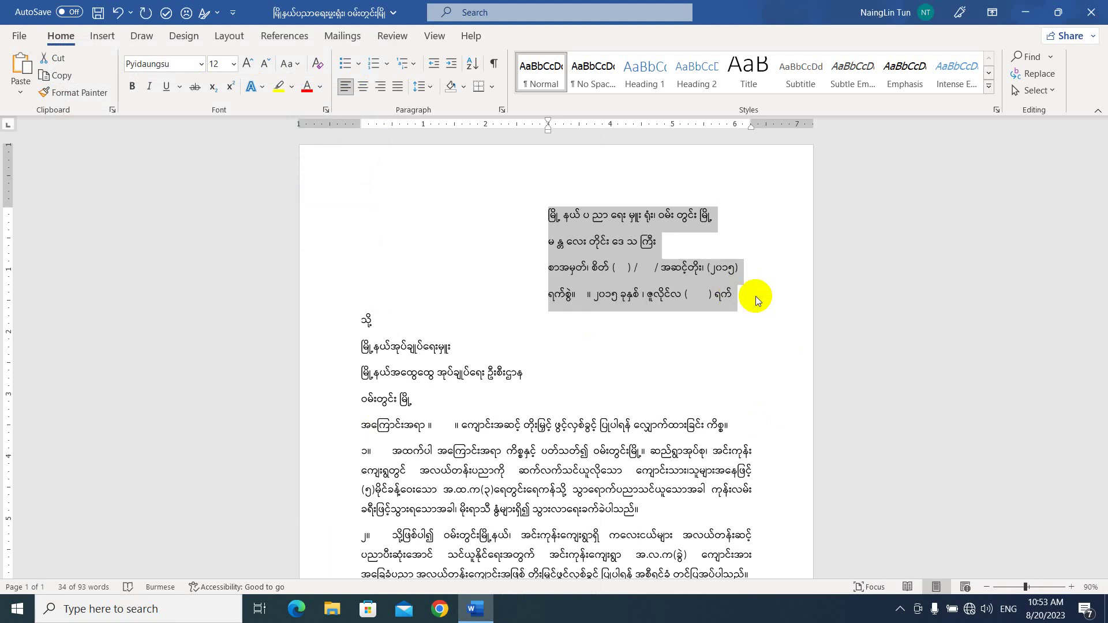
key("ctrl+shift")
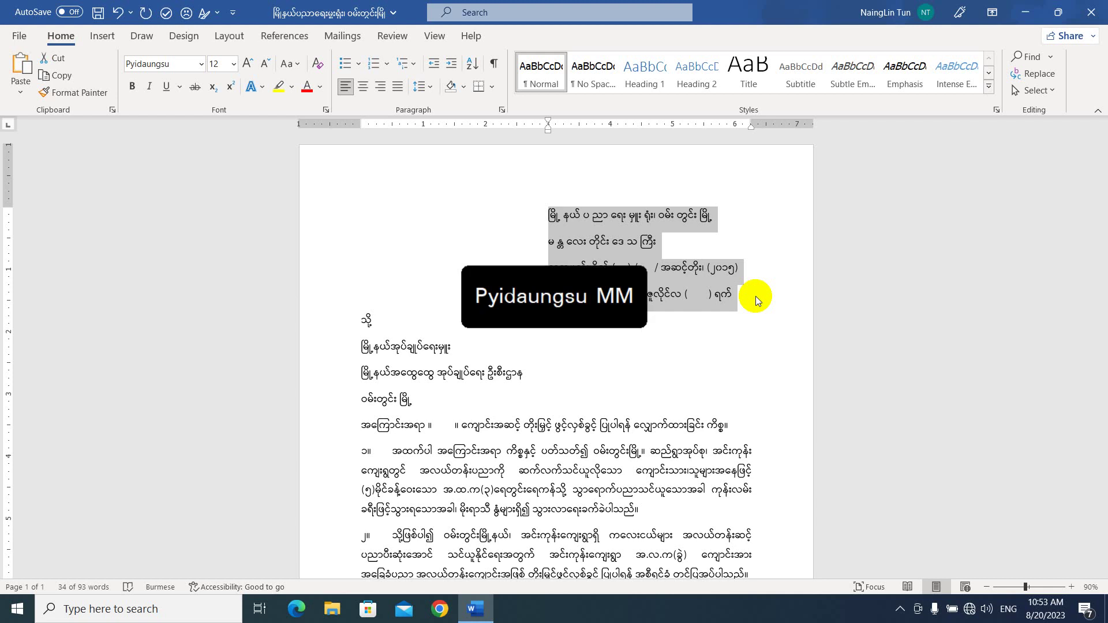
key("ctrl+shift")
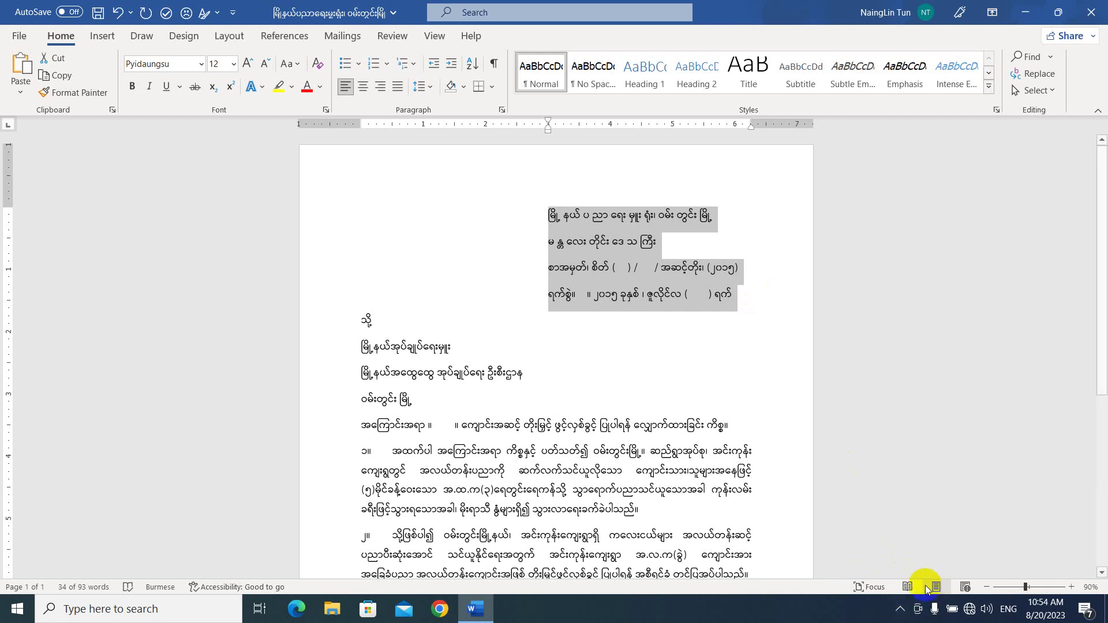
Step: Exit the KeyMagic keyboard program through its hidden system-tray icon menu
left_click(901, 609)
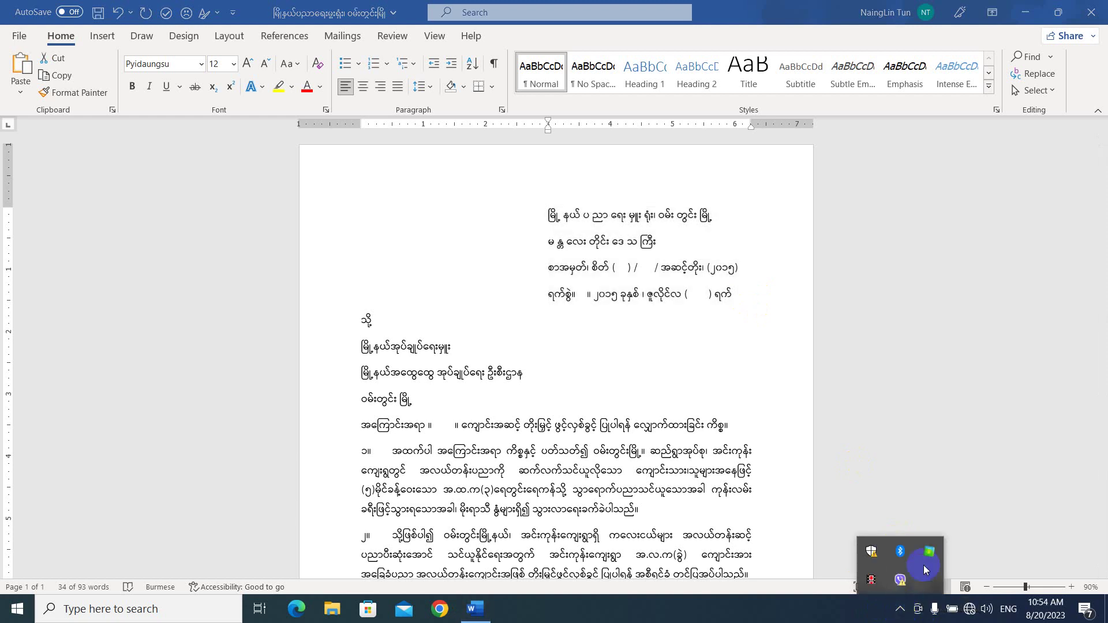
left_click(927, 553)
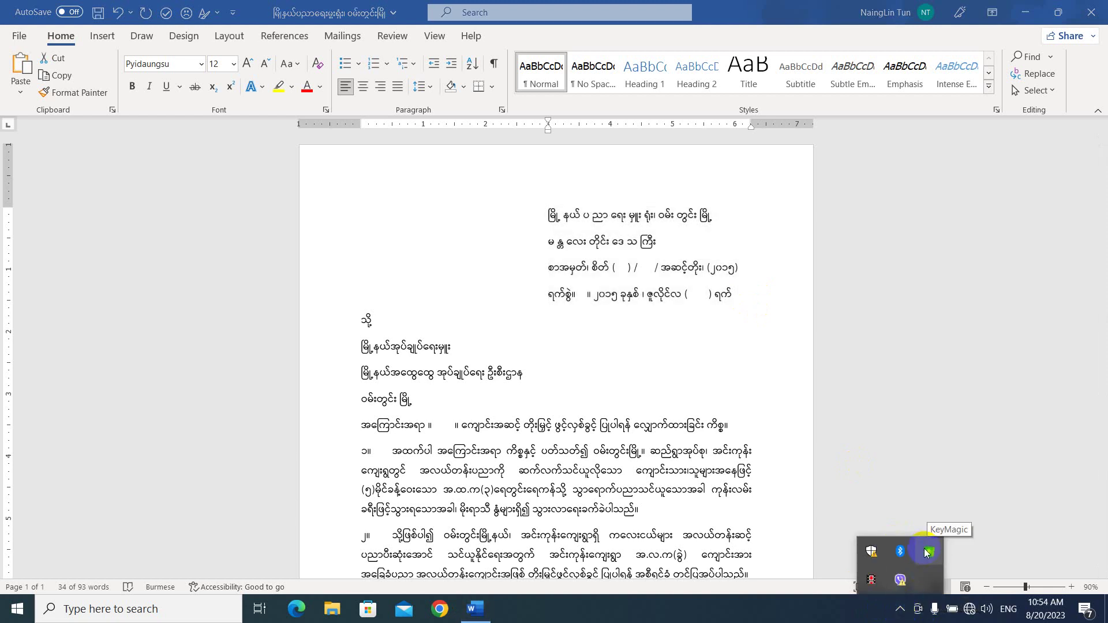
left_click(926, 553)
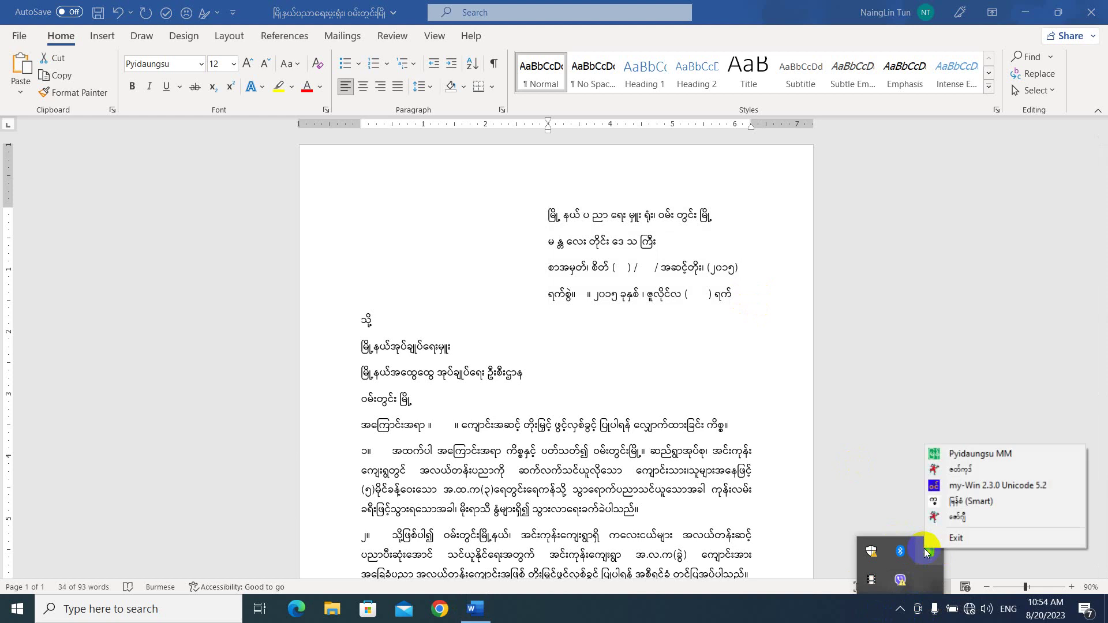
left_click(952, 536)
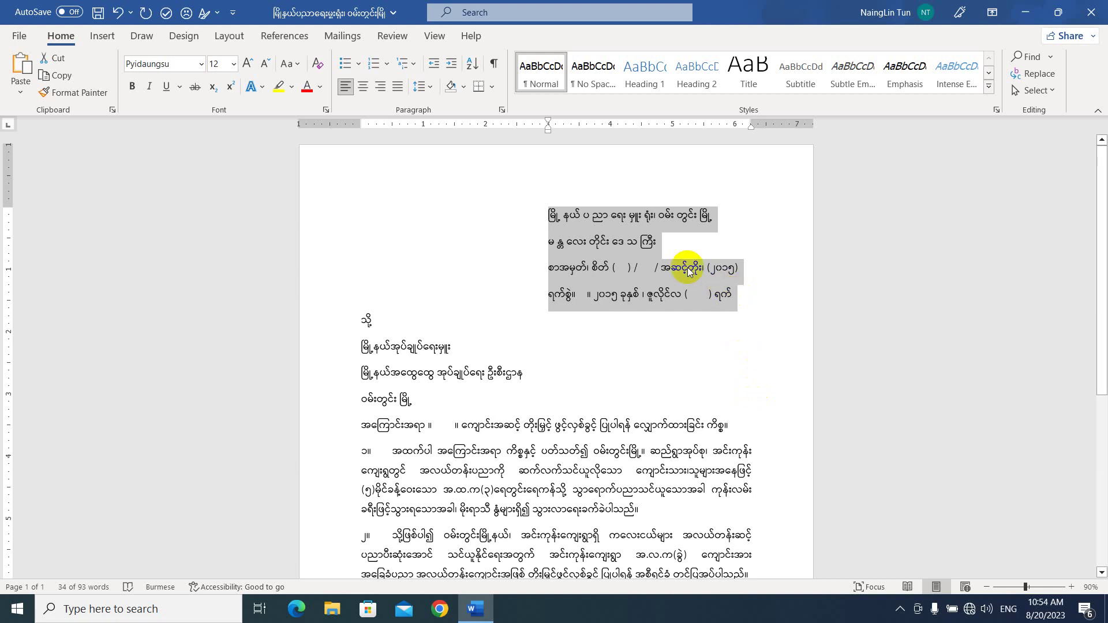
Step: Reapply Distributed alignment to the selected header block with Ctrl+Shift+J
key("ctrl+shift+j")
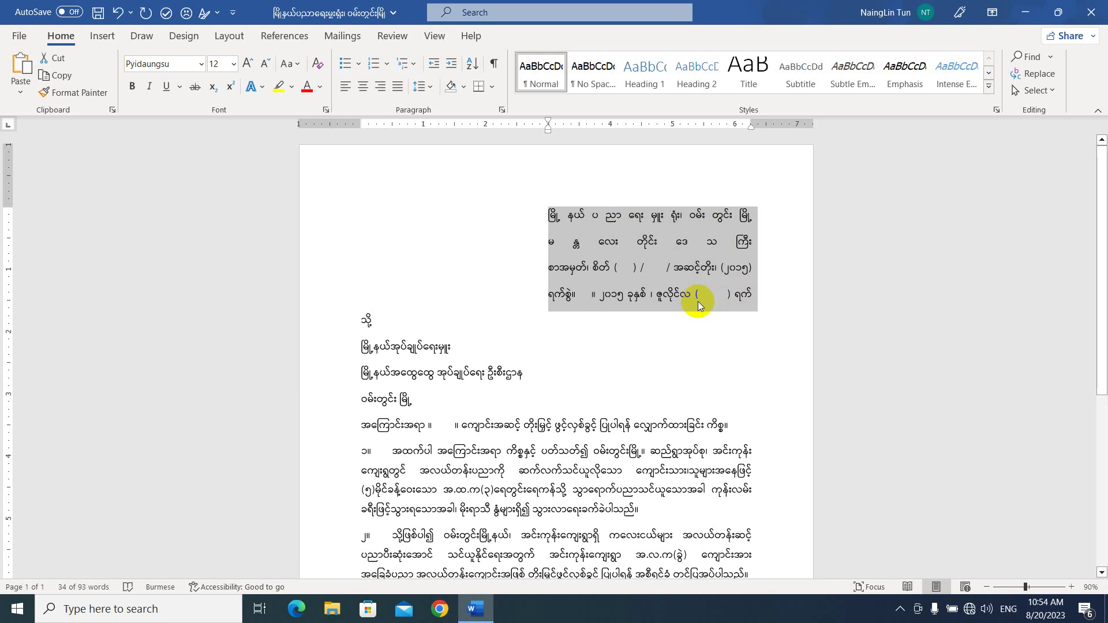
Step: Insert a Tab at the start of each of the three addressee lines
left_click(364, 347)
key("Tab")
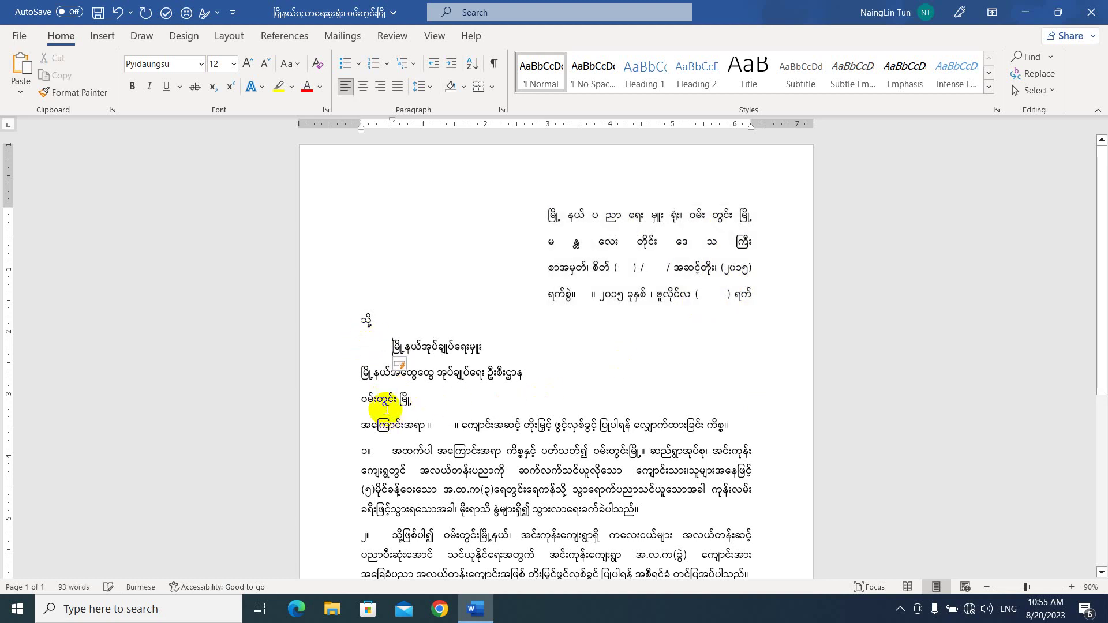
left_click(362, 373)
key("Tab")
left_click(364, 400)
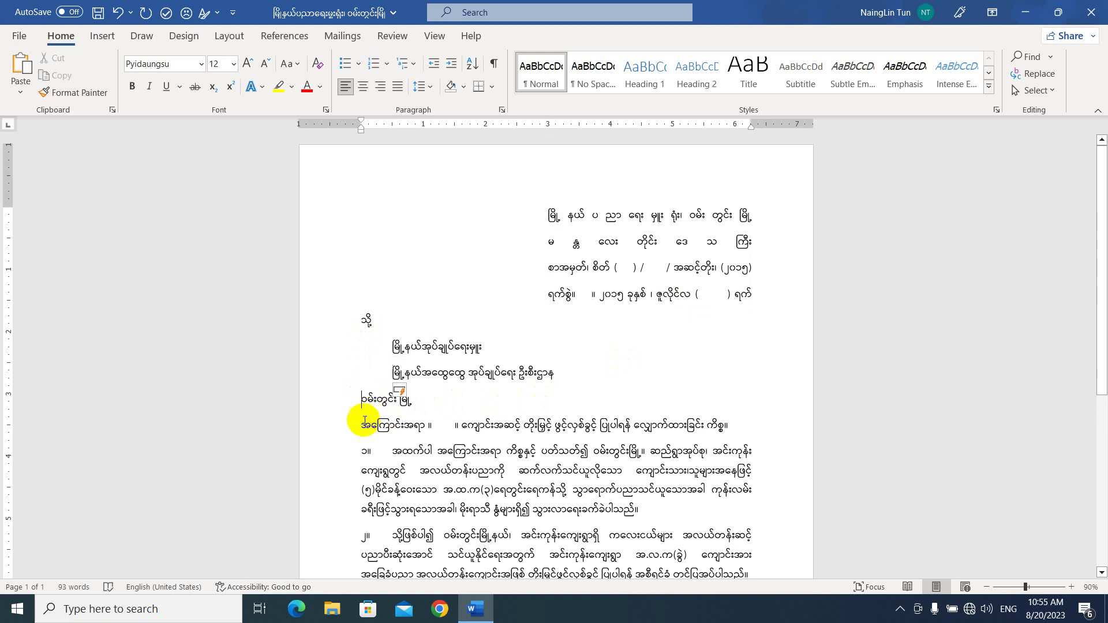
key("Tab")
scroll(412, 289, "down", 1)
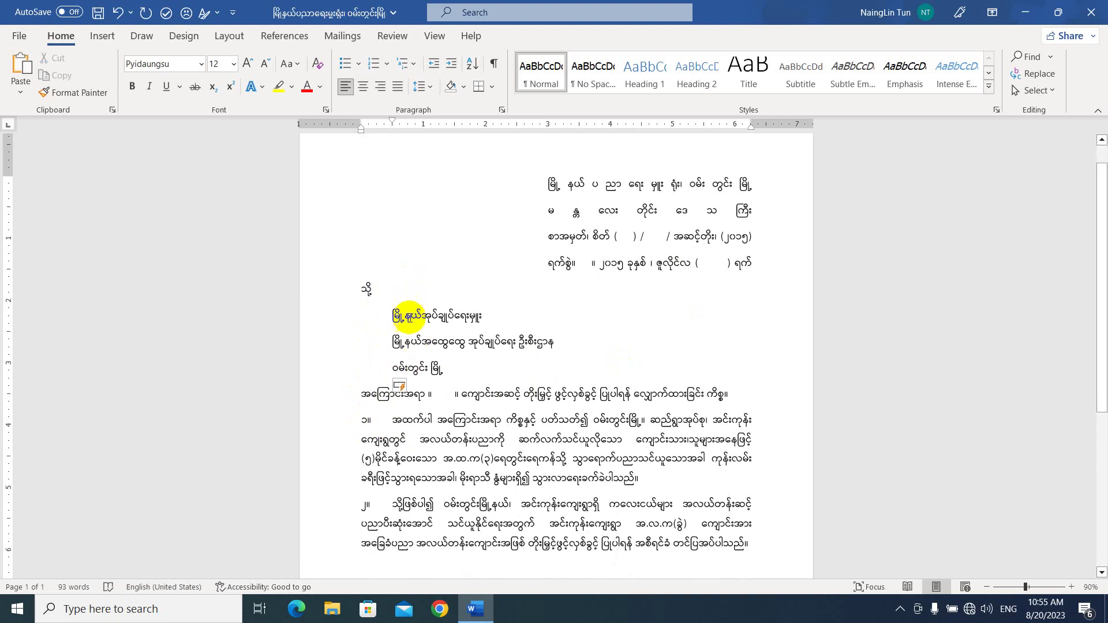
scroll(405, 317, "down", 2)
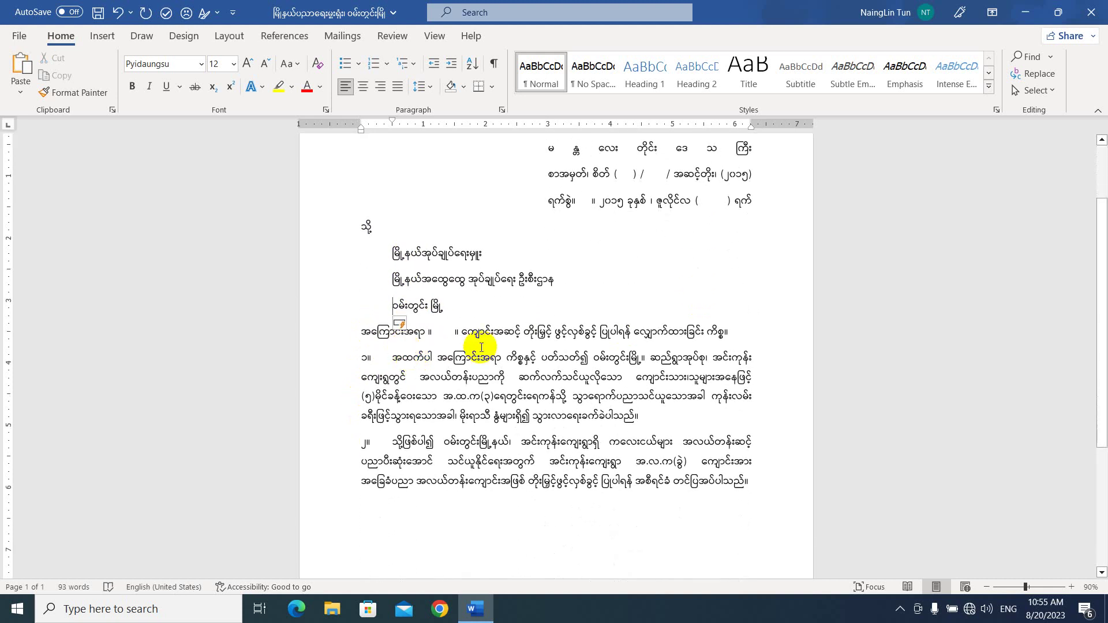
Step: Select the whole အကြောင်းအရာ subject line, apply Bold, and deselect it
left_click_drag(731, 332, 359, 345)
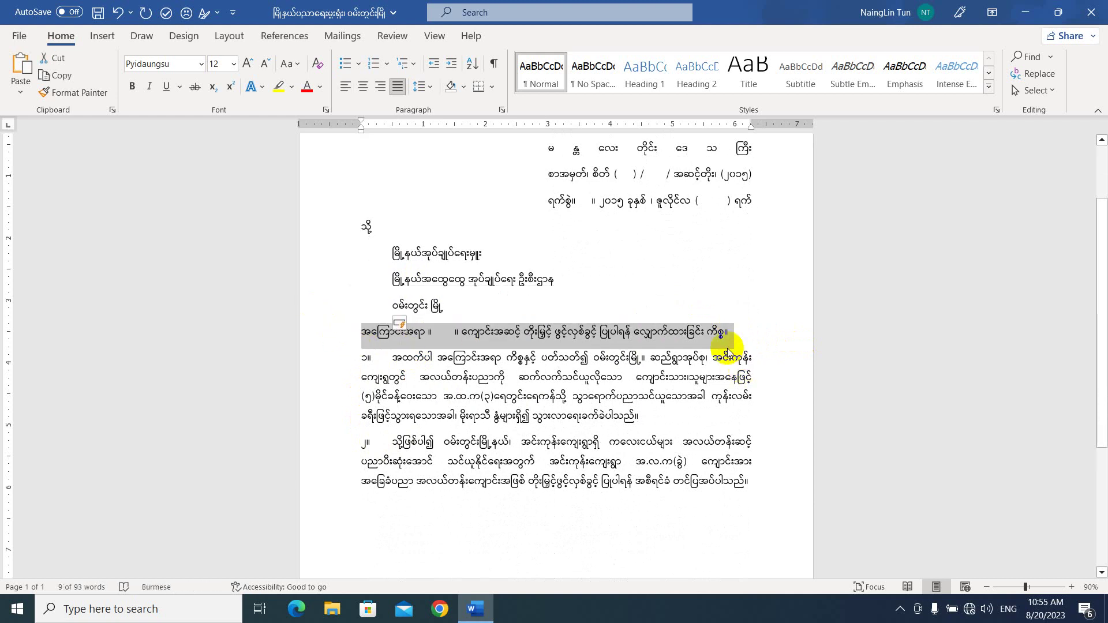
left_click(133, 86)
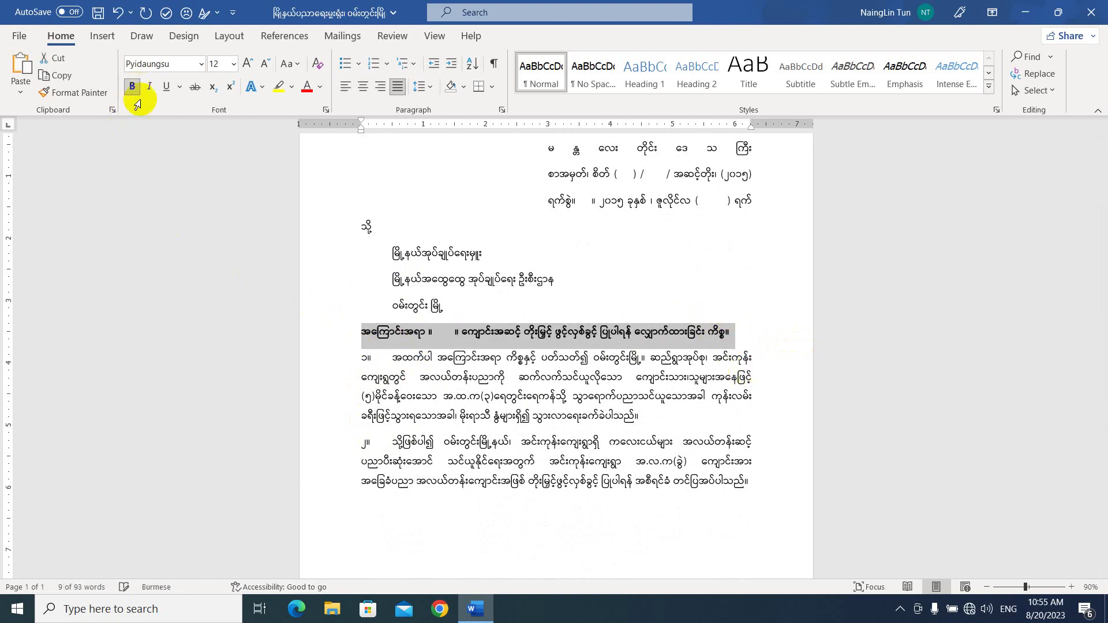
left_click(363, 358)
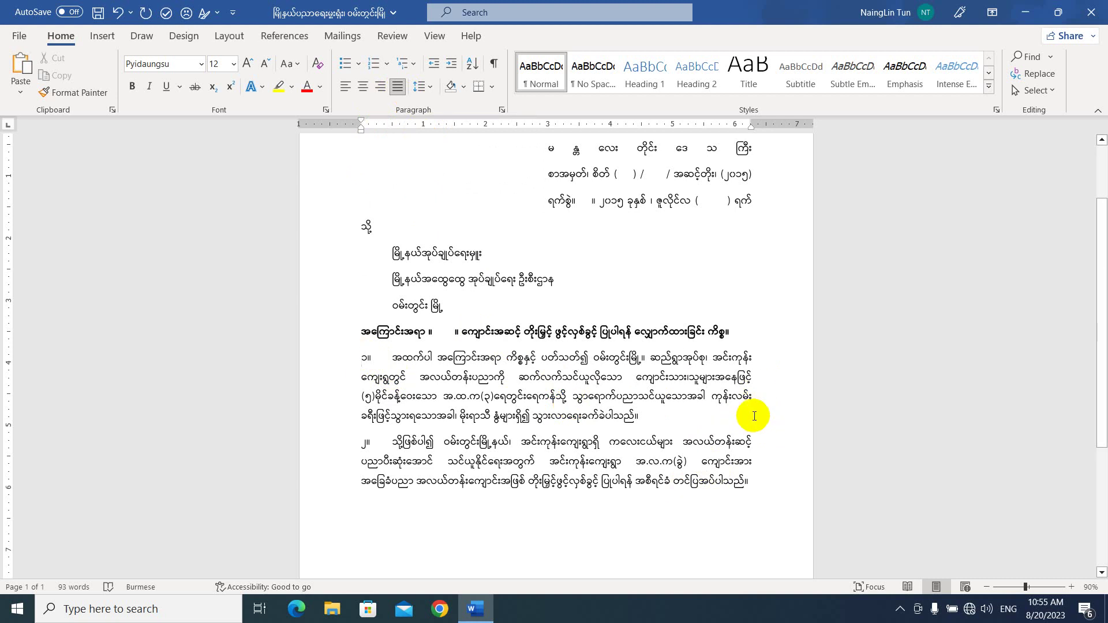
scroll(631, 487, "down", 5)
scroll(549, 411, "up", 6)
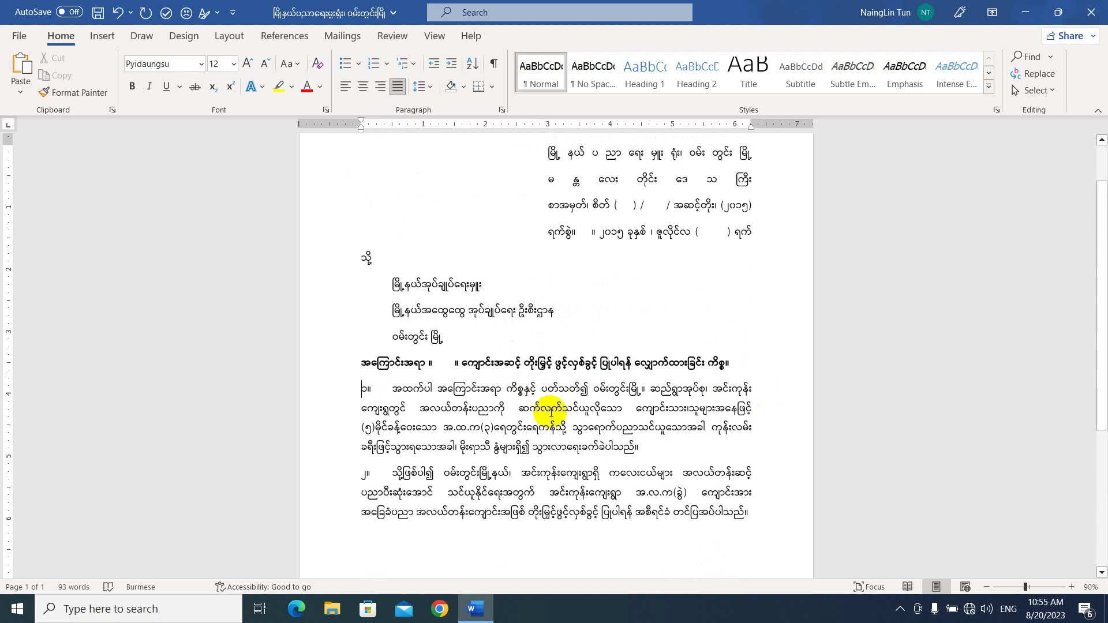
scroll(551, 413, "up", 3)
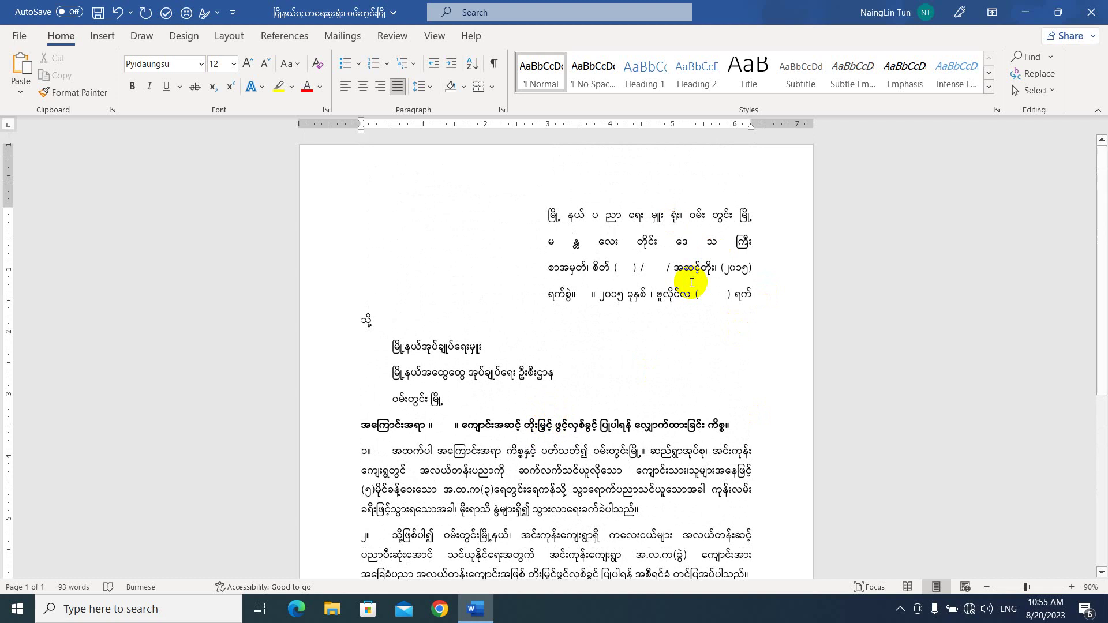
scroll(638, 366, "down", 3)
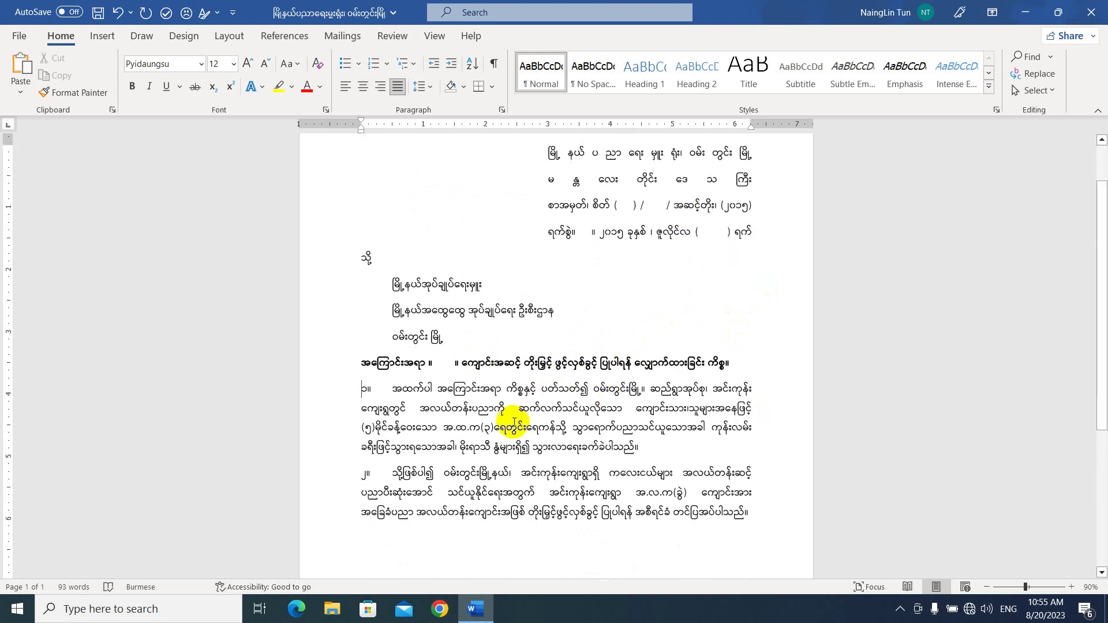
scroll(514, 422, "down", 1)
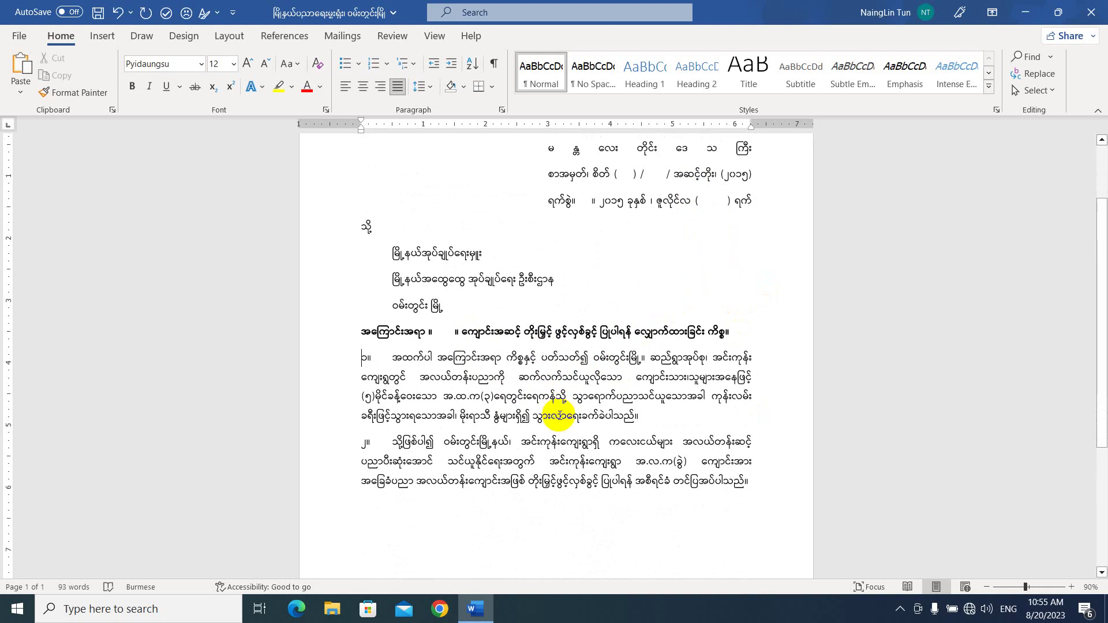
scroll(559, 415, "up", 2)
scroll(572, 240, "up", 1)
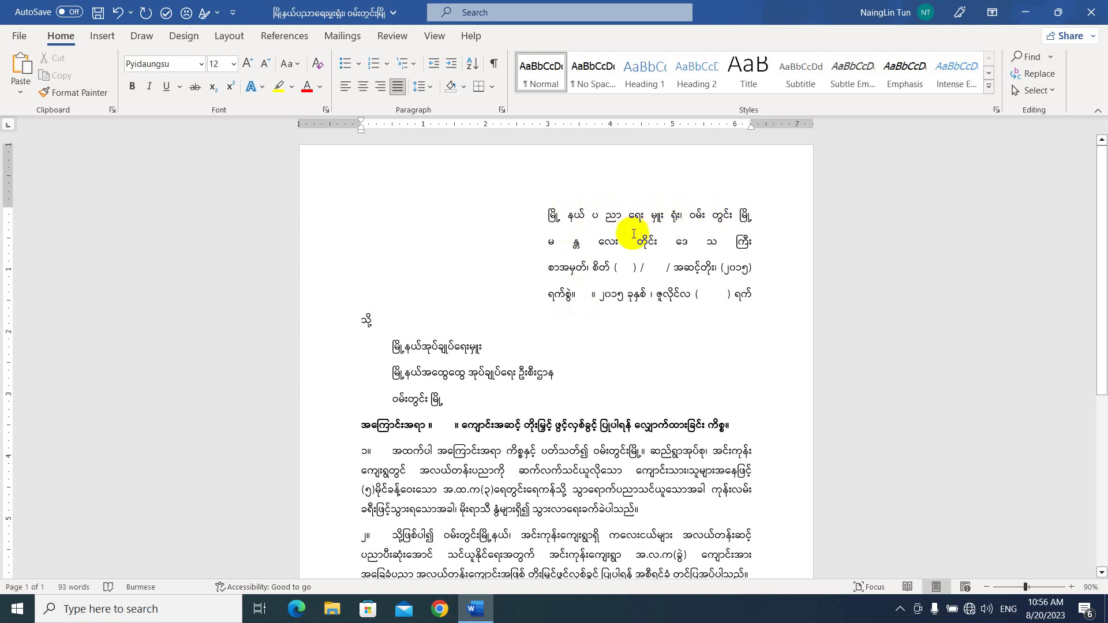
left_click(571, 268)
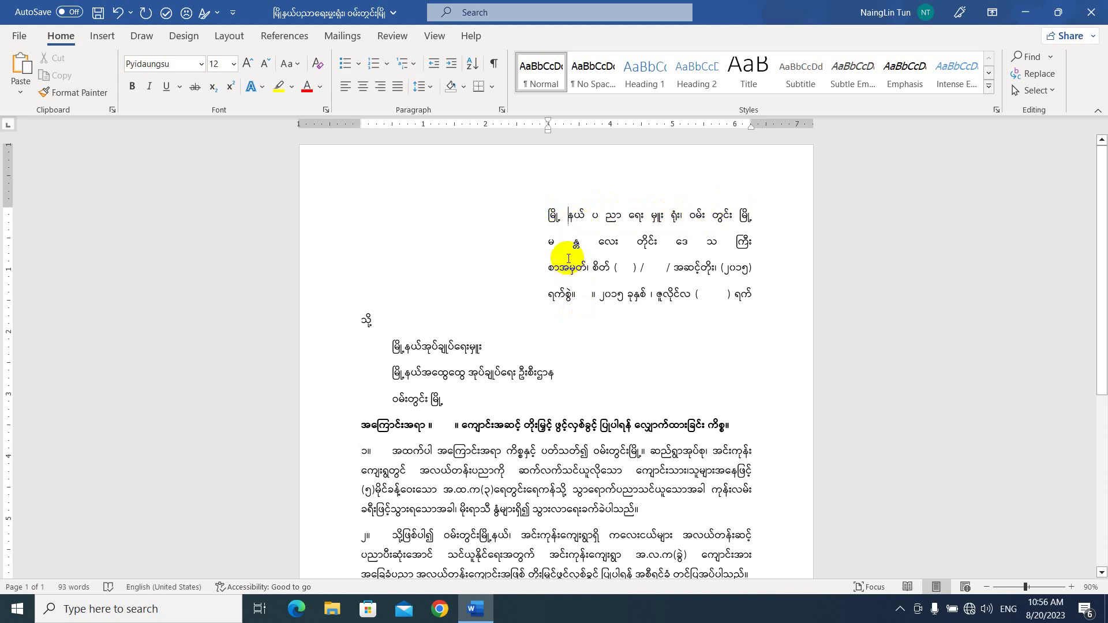